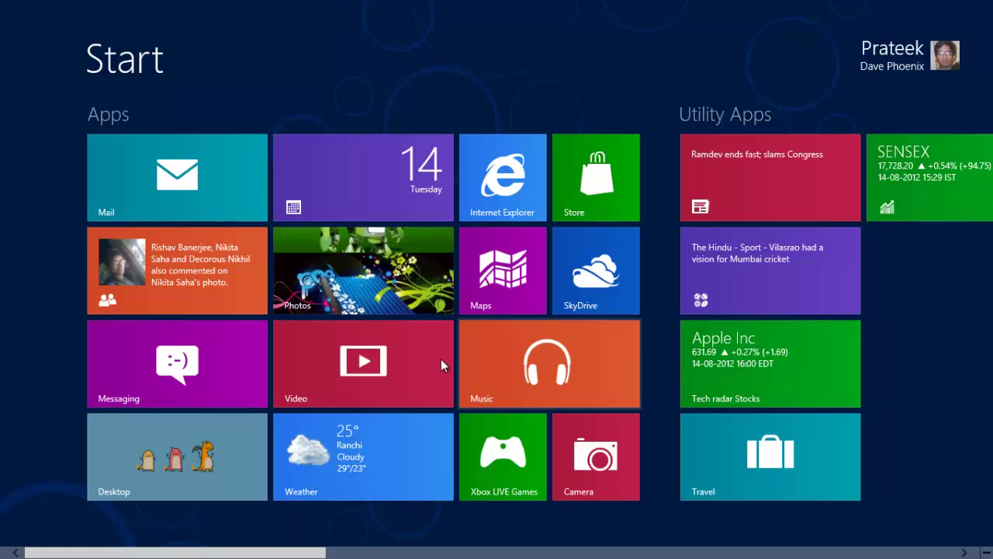
# - From the desktop, select the 34.6 MB iPadian ZIP archive in Downloads
pyautogui.click(196, 466)
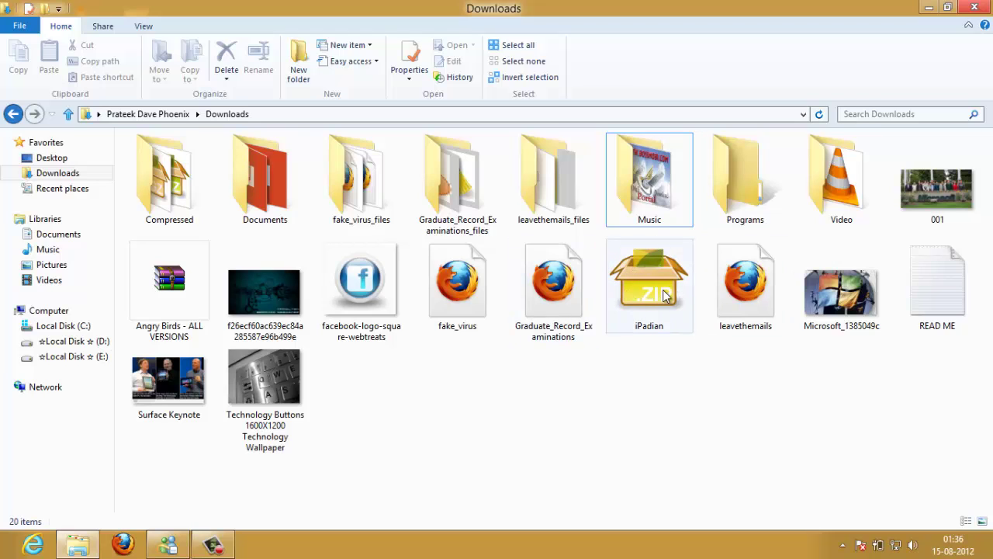
pyautogui.click(616, 281)
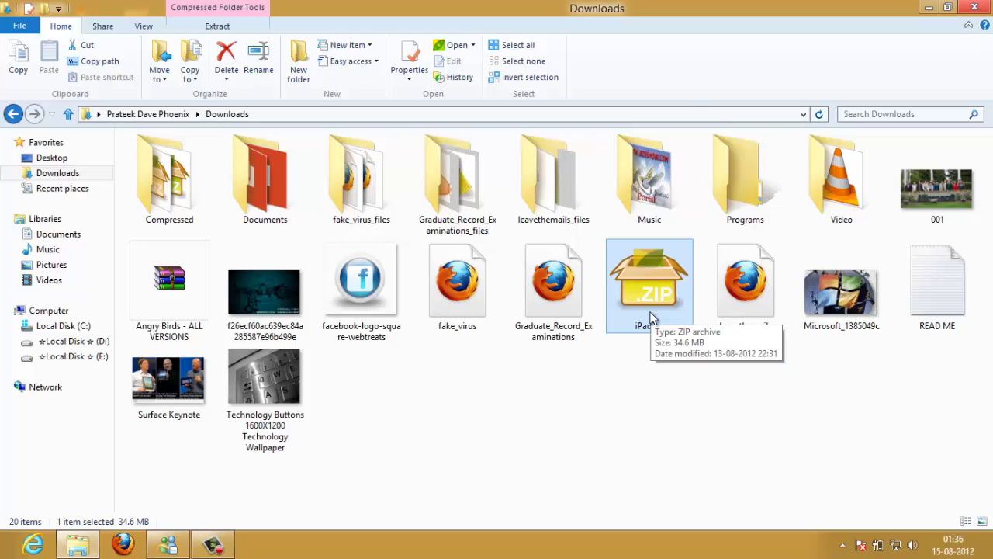
# - Extract the archive to an iPadian folder and open its innermost iPadian folder
pyautogui.rightClick(651, 316)
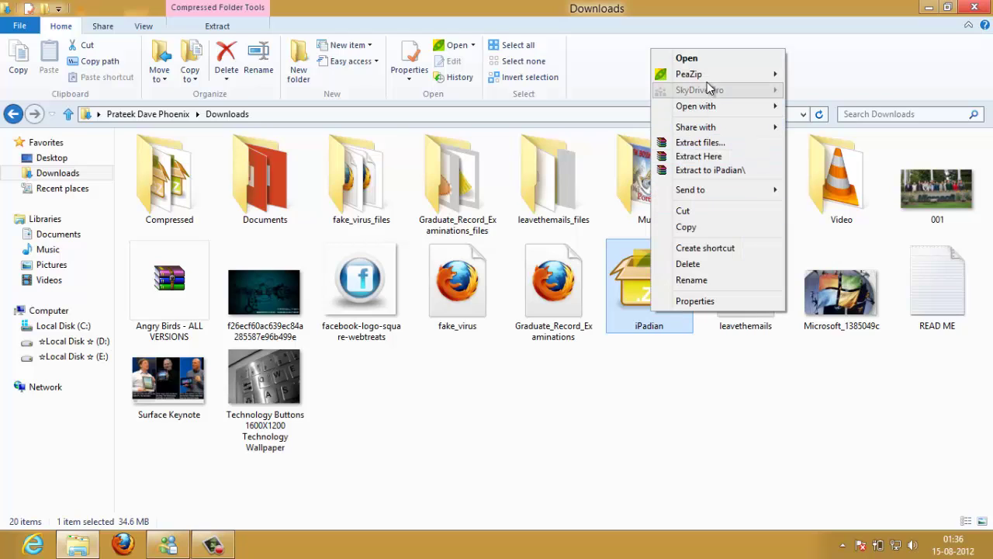
pyautogui.click(709, 170)
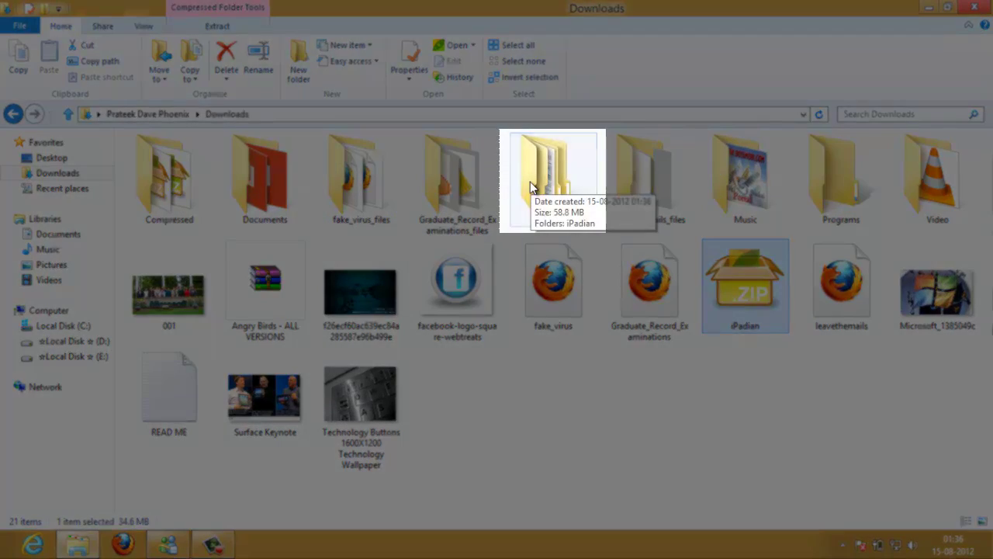
pyautogui.click(531, 186)
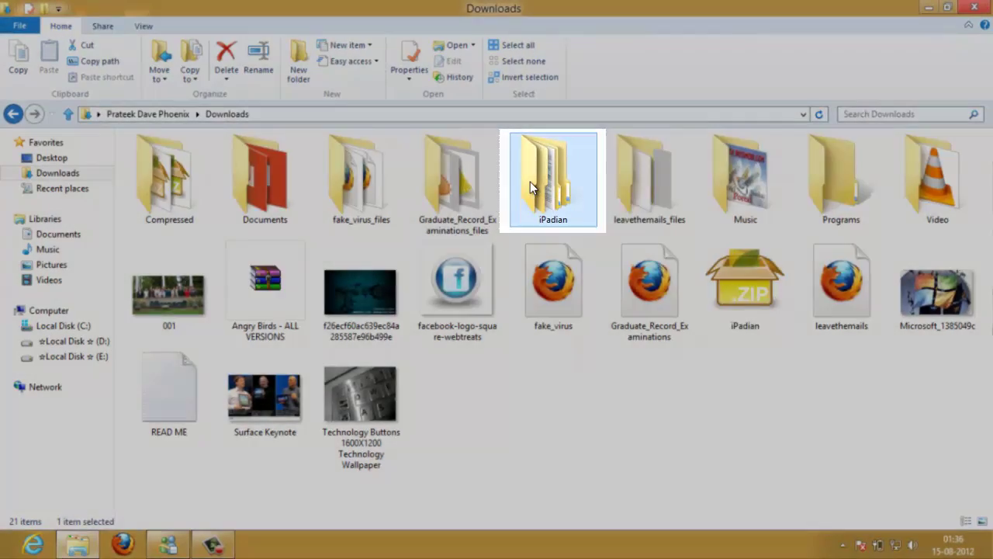
pyautogui.doubleClick(530, 182)
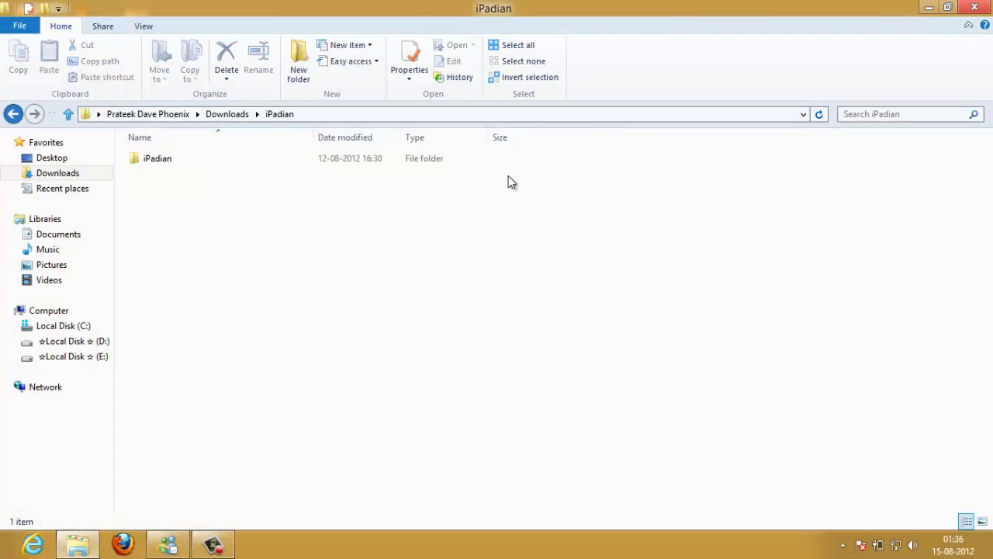
pyautogui.doubleClick(456, 164)
pyautogui.doubleClick(455, 165)
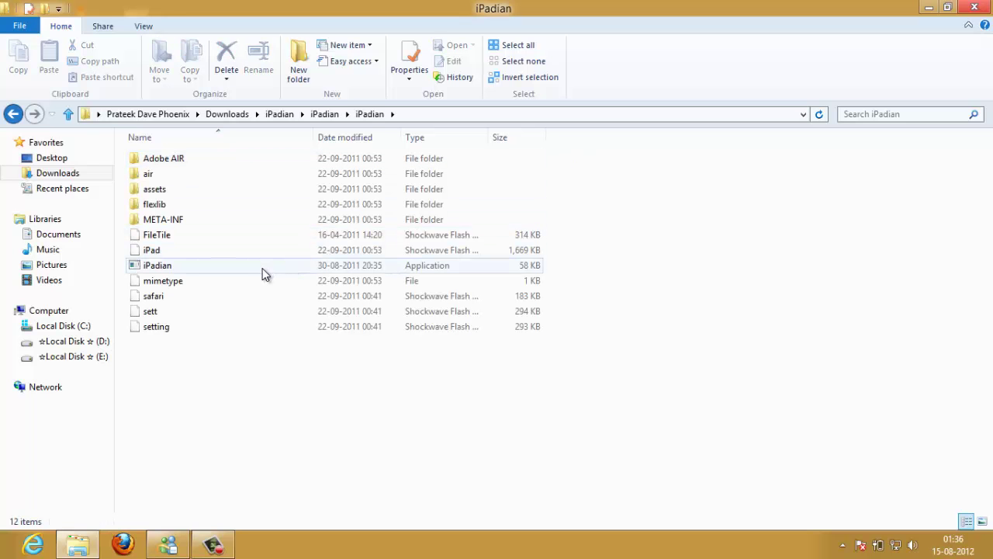
# - Inspect the iPadian application and Adobe AIR folder, then minimise File Explorer
pyautogui.click(264, 273)
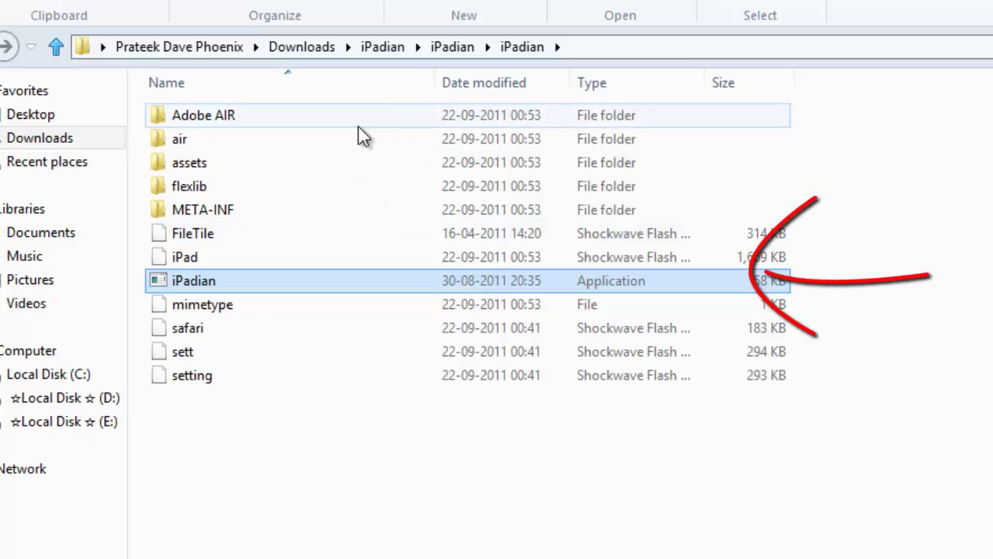
pyautogui.click(403, 122)
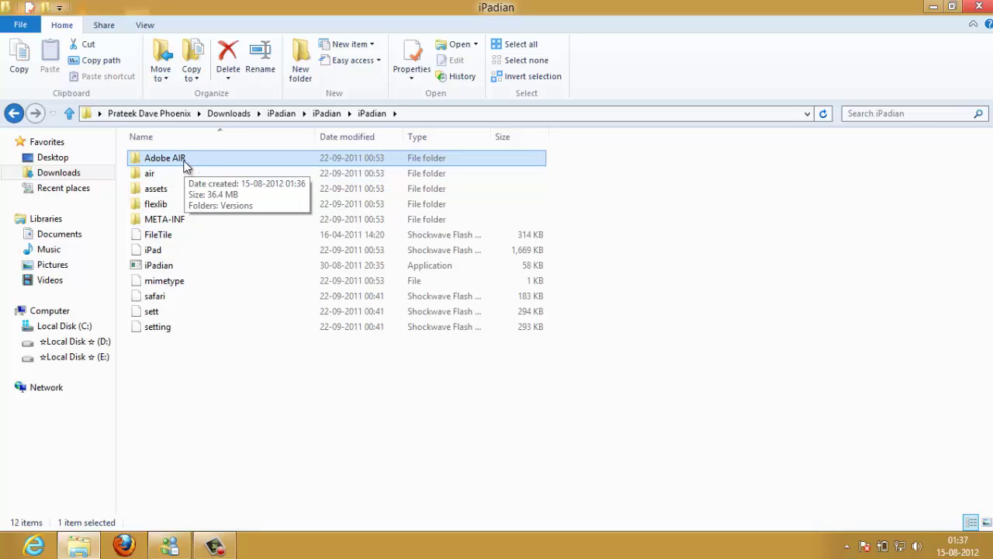
pyautogui.doubleClick(185, 166)
pyautogui.press('BackSpace')
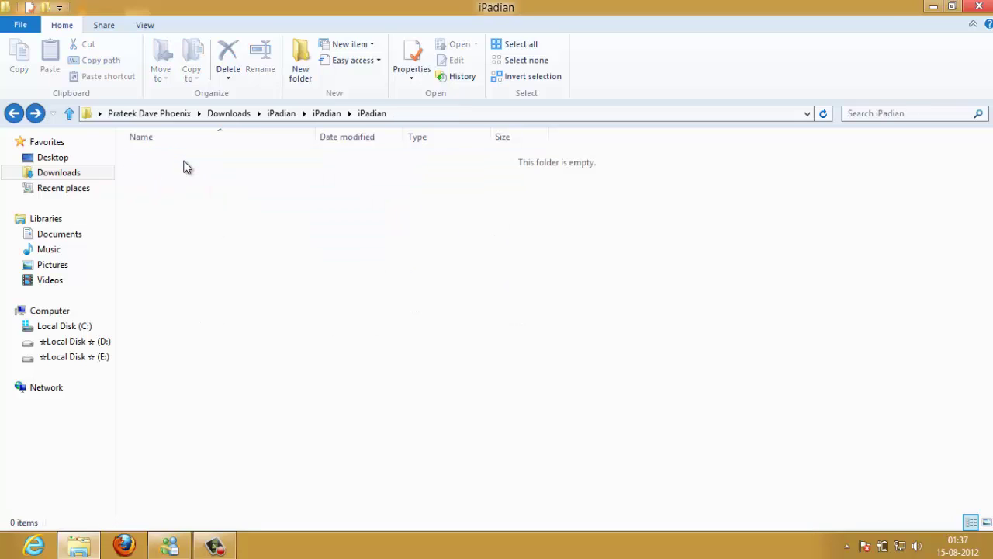
pyautogui.press('Down')
pyautogui.press('Down')
pyautogui.press('Down')
pyautogui.press('Down')
pyautogui.press('Down')
pyautogui.press('Down')
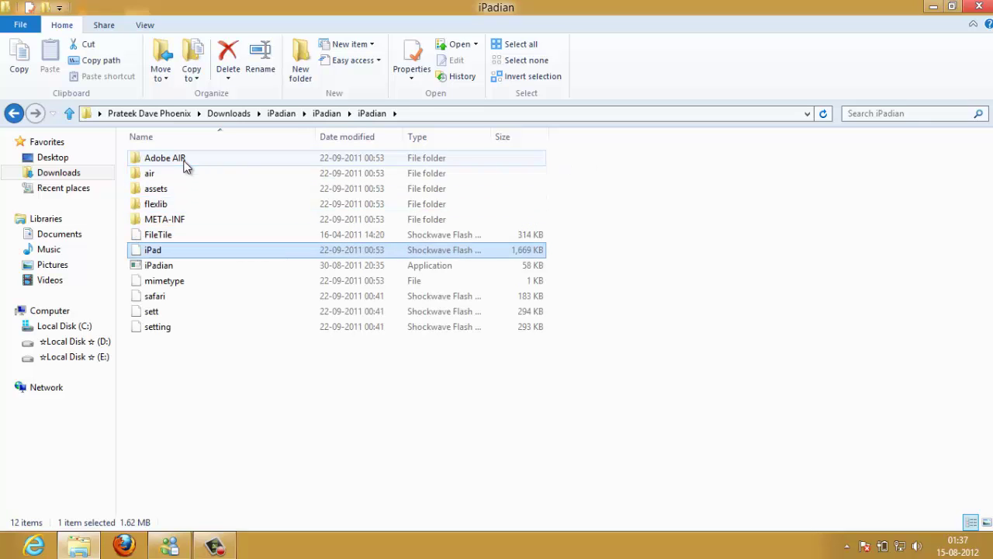
pyautogui.press('Down')
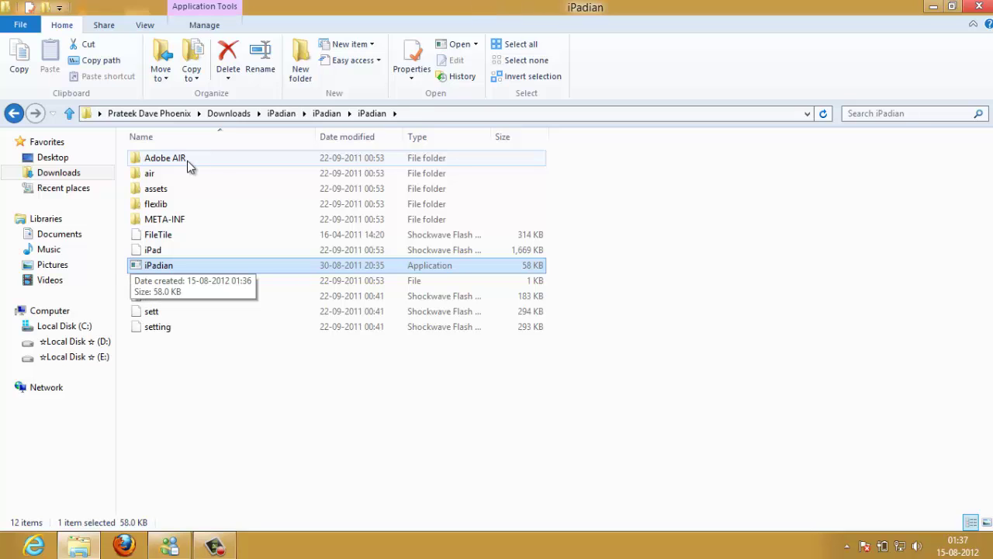
pyautogui.click(939, 9)
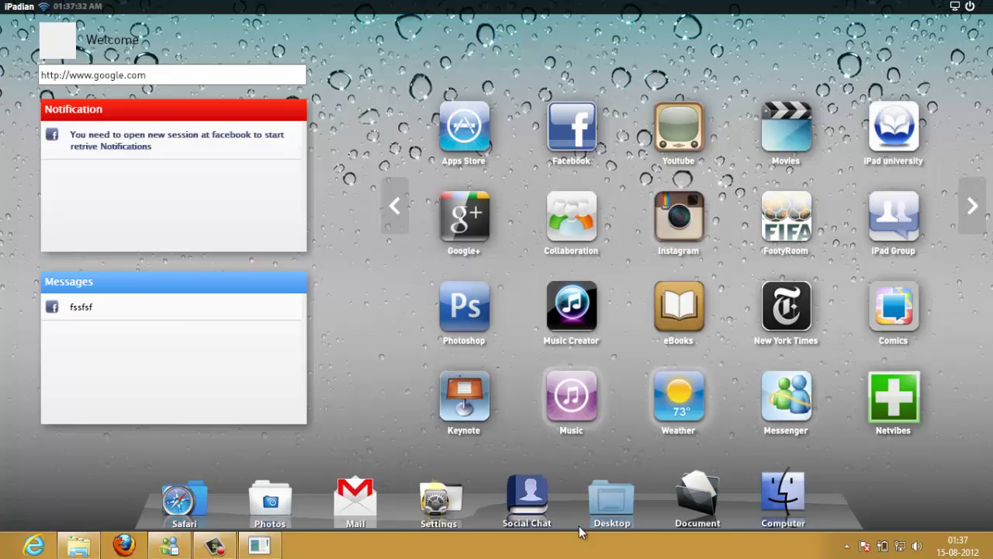
# - Page through the home-screen apps, such as Twitter and Angry Birds, and return to page one
pyautogui.click(974, 206)
pyautogui.click(971, 207)
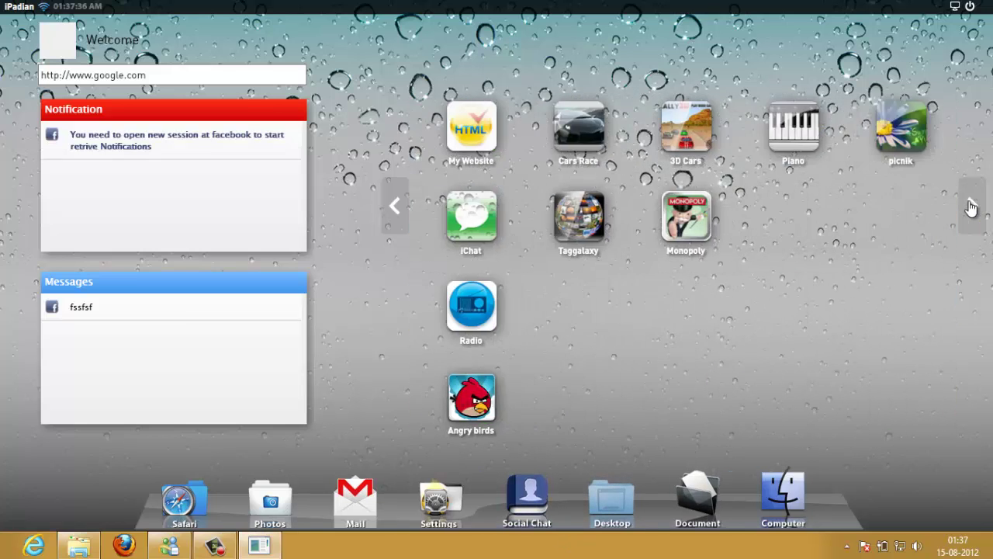
pyautogui.click(381, 221)
pyautogui.click(383, 222)
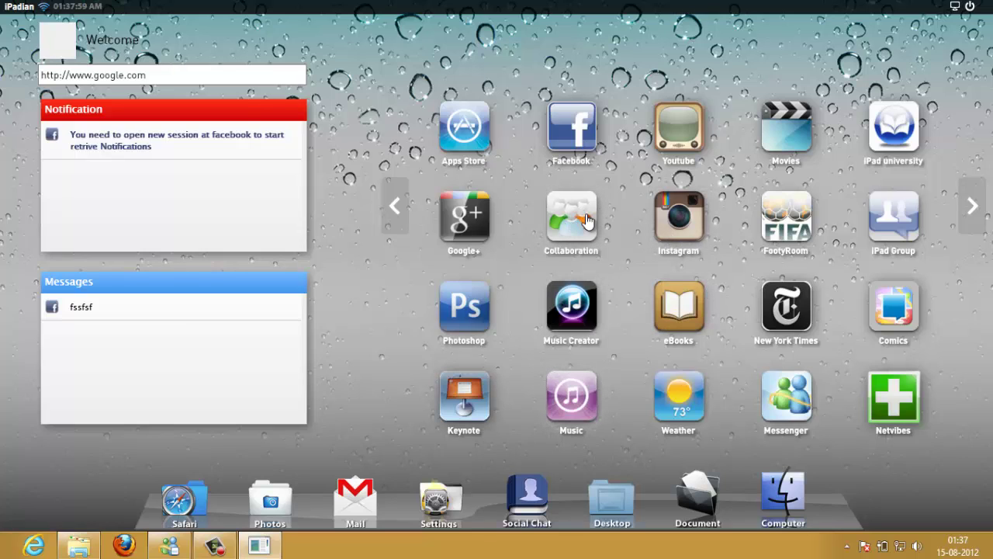
pyautogui.click(970, 201)
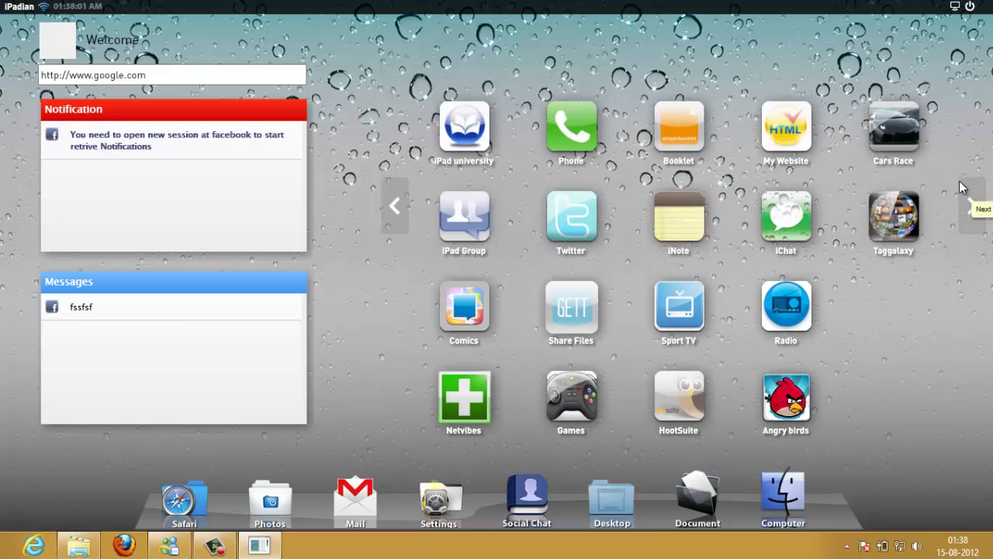
pyautogui.click(392, 218)
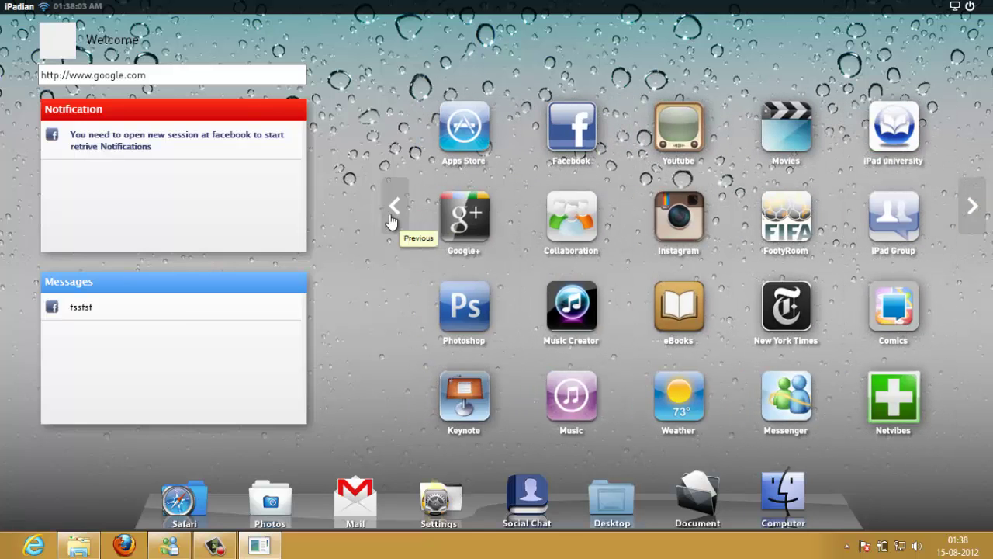
pyautogui.click(697, 223)
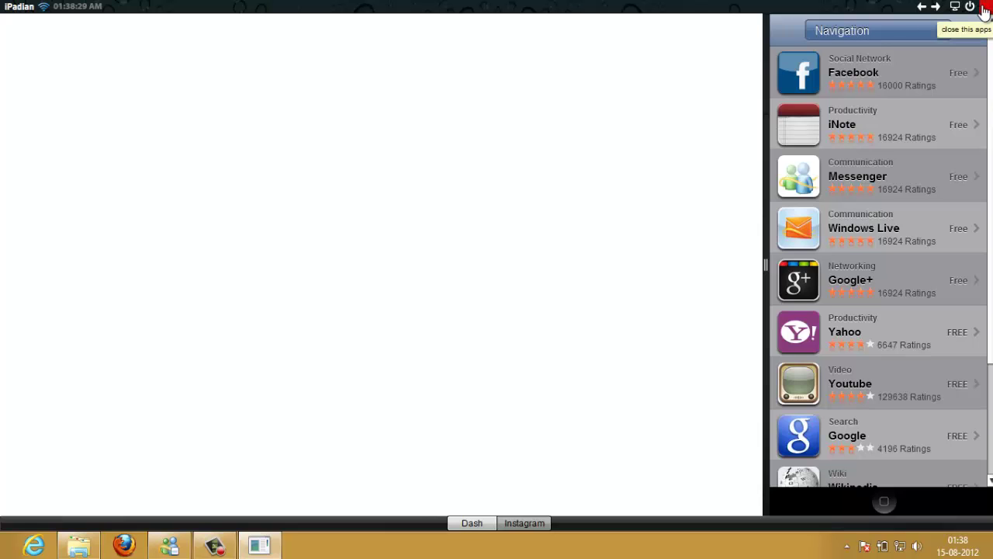
pyautogui.click(984, 10)
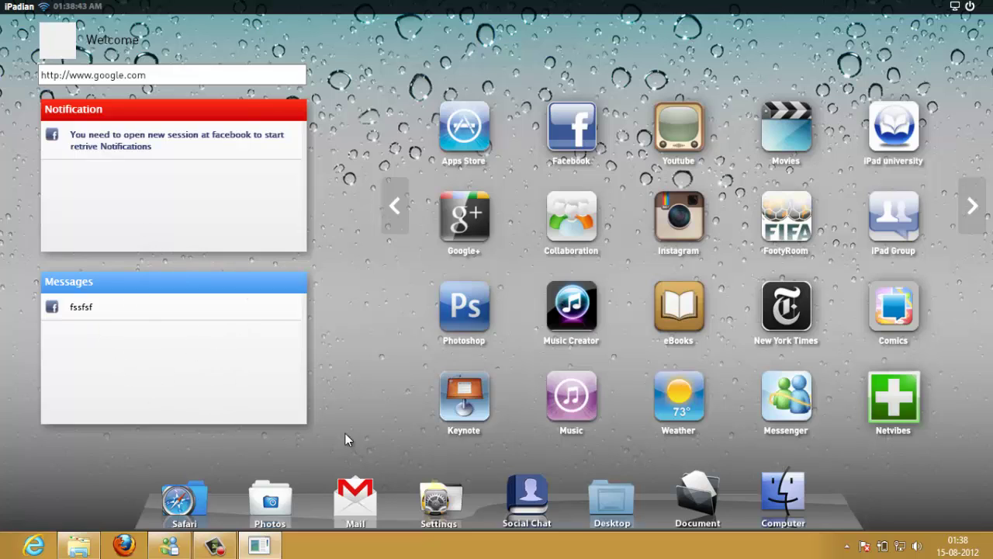
# - Choose the wood iPad background in Settings, view it on the home screen, then close iPadian
pyautogui.click(426, 508)
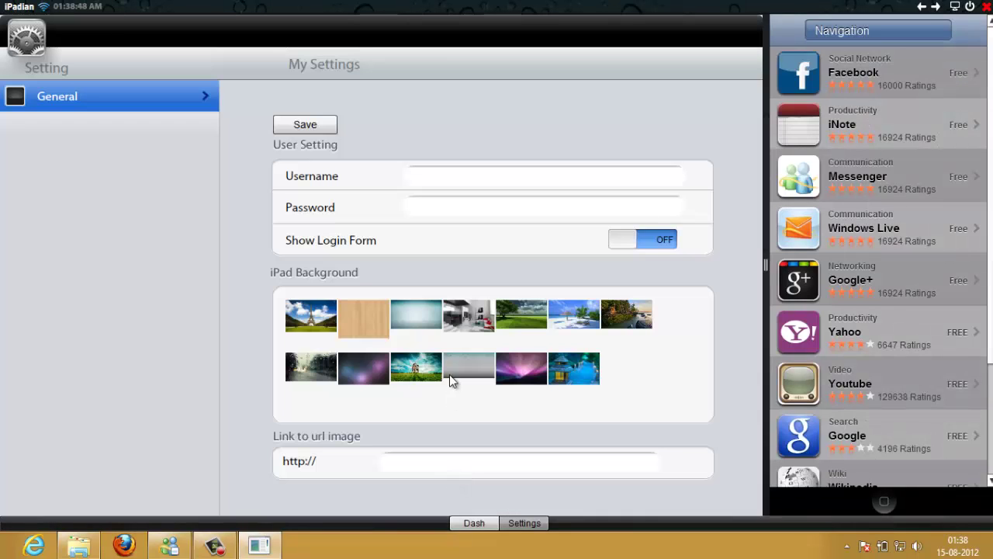
pyautogui.click(358, 320)
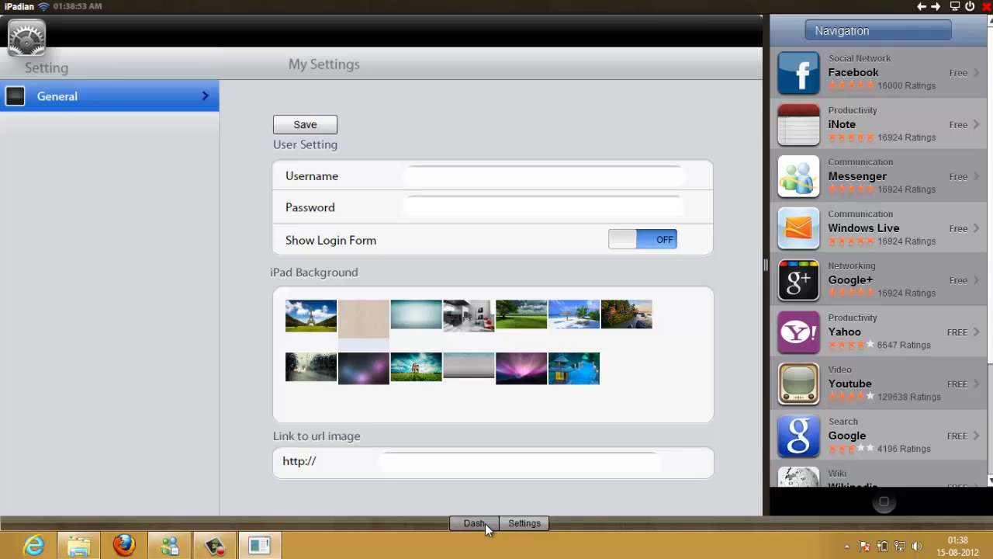
pyautogui.click(475, 523)
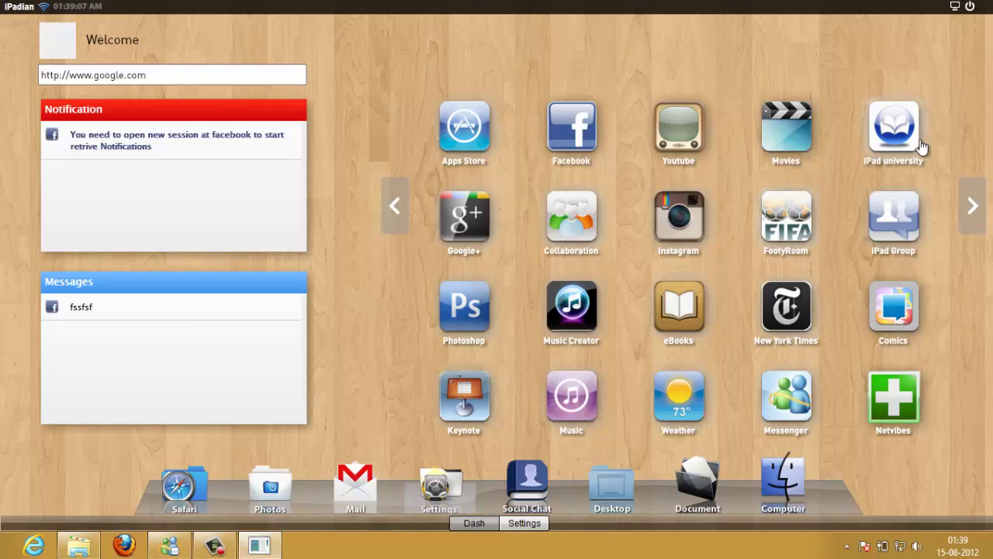
pyautogui.click(972, 10)
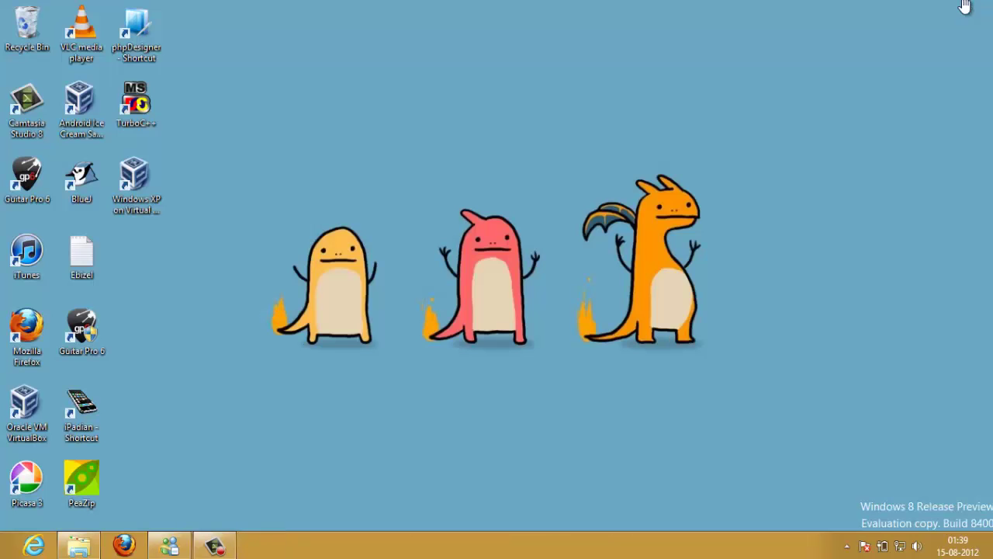